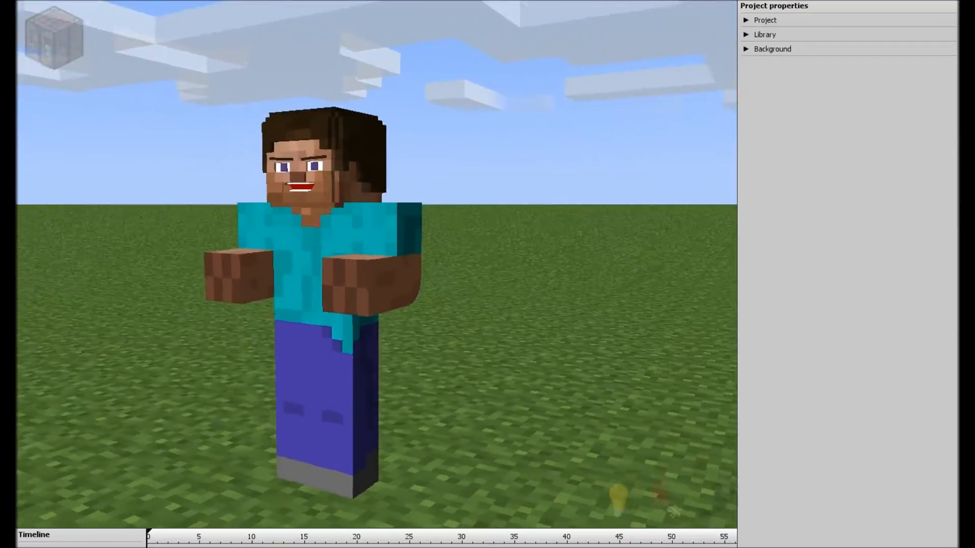
Examine the rigged character's eyes, eyebrows and mouth up close, and its full front-facing pose with bent arms.
mouse_move(377, 264)
right_down()
mouse_move(416, 249)
mouse_move(376, 264)
right_up()
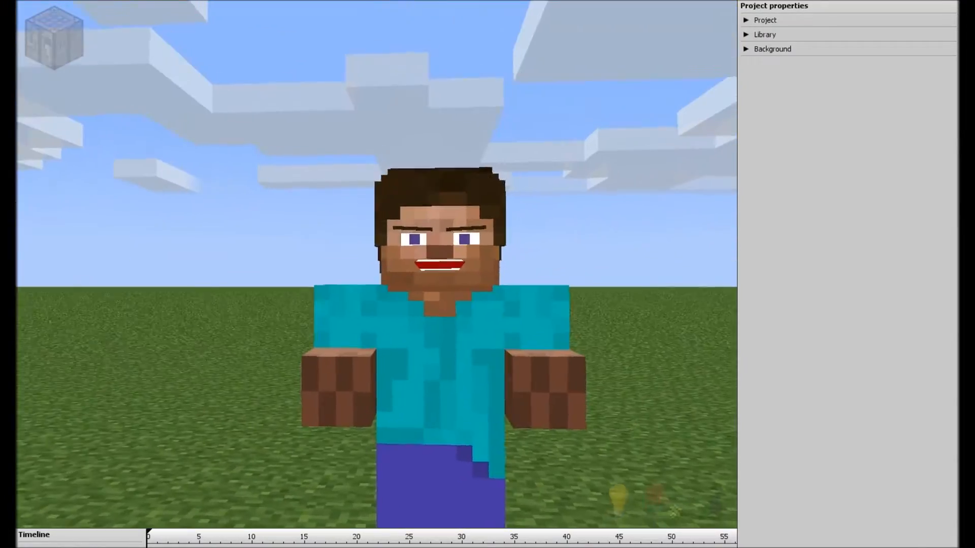
right_drag(377, 264, 260, 358)
mouse_move(376, 264)
right_down()
mouse_move(381, 290)
mouse_move(386, 279)
right_up()
key(s)
key(w)
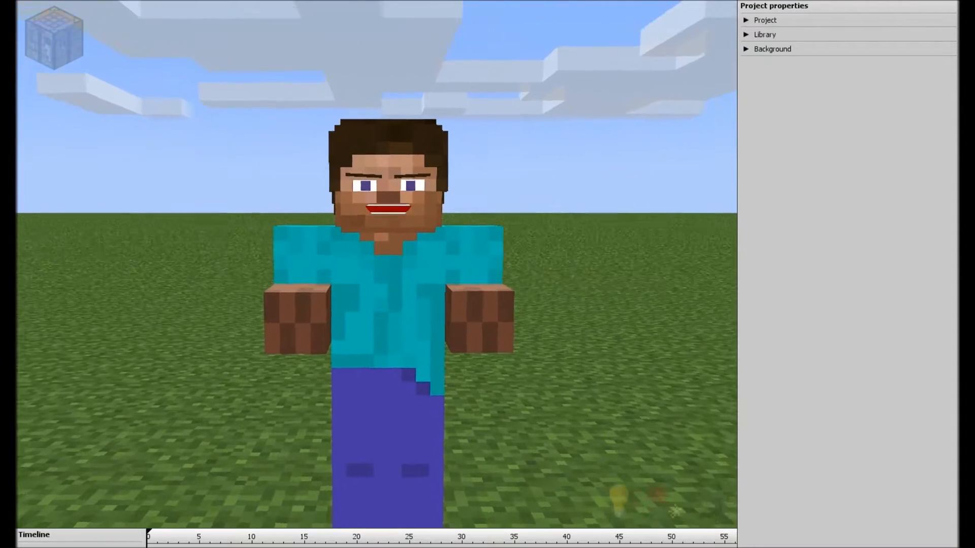
key(w)
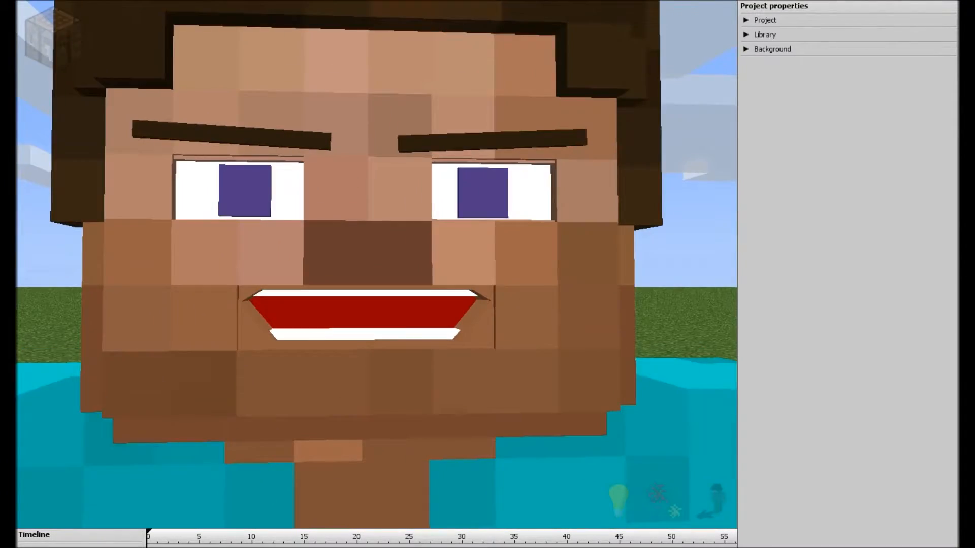
key(w)
mouse_move(377, 264)
right_down()
mouse_move(325, 251)
mouse_move(254, 269)
mouse_move(388, 261)
right_up()
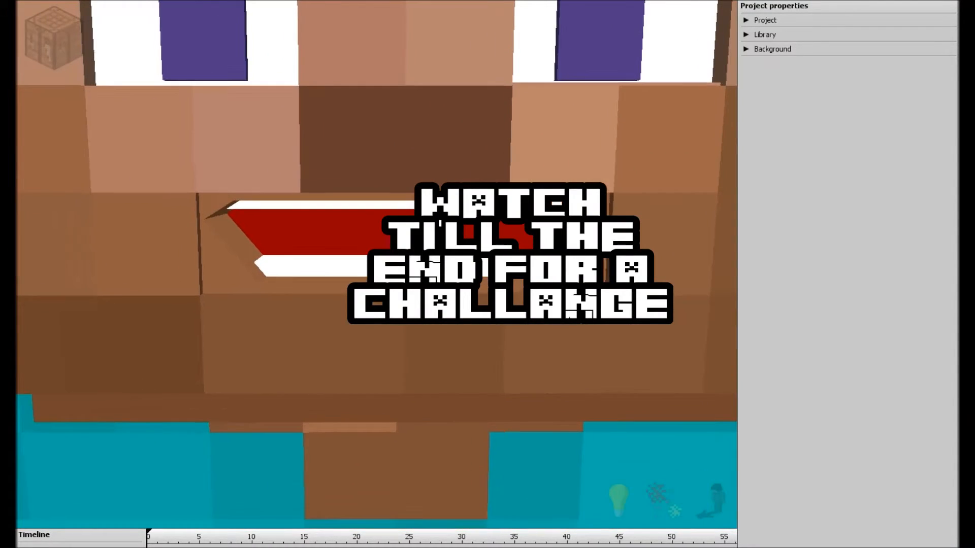
right_drag(388, 262, 473, 260)
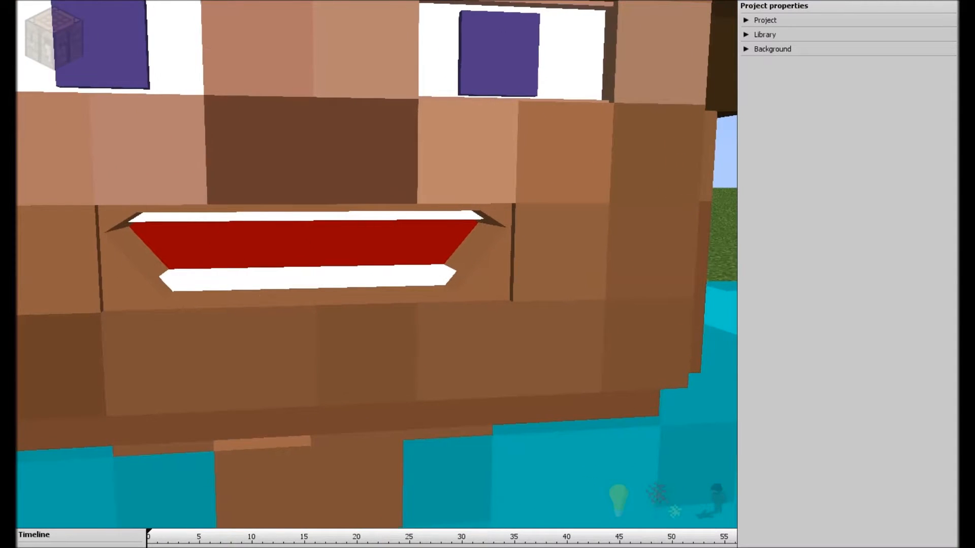
right_drag(335, 286, 226, 323)
key(s)
key(w)
key(s)
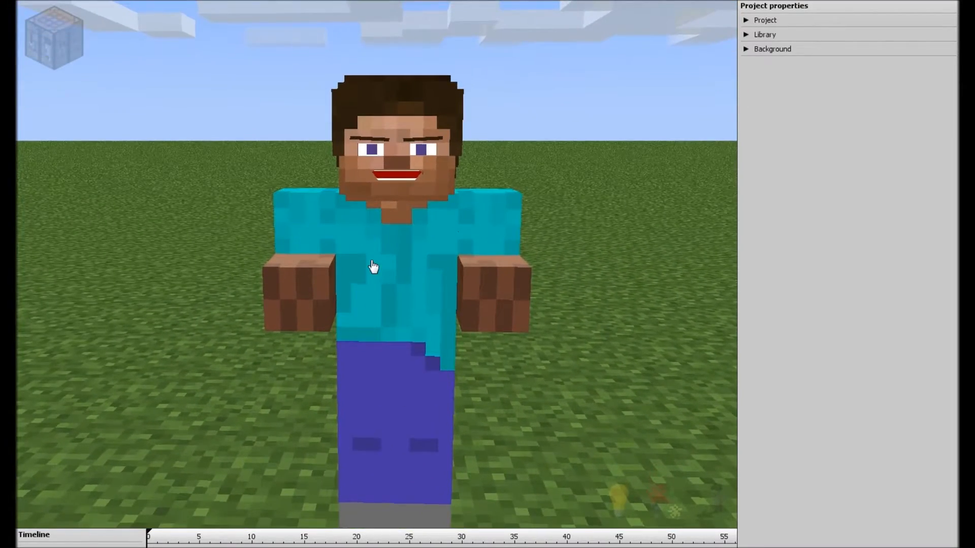
right_drag(227, 323, 228, 332)
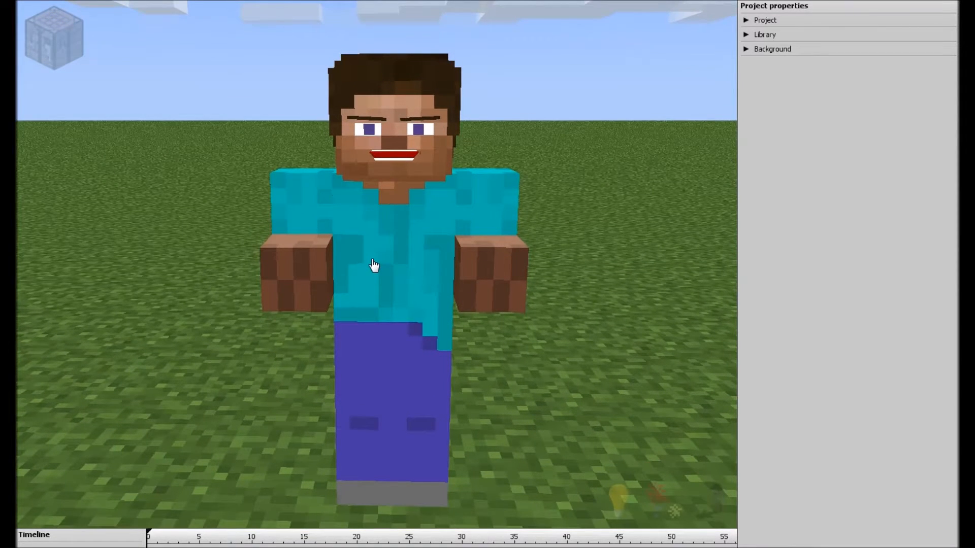
mouse_move(228, 333)
right_down()
mouse_move(227, 345)
mouse_move(230, 336)
right_up()
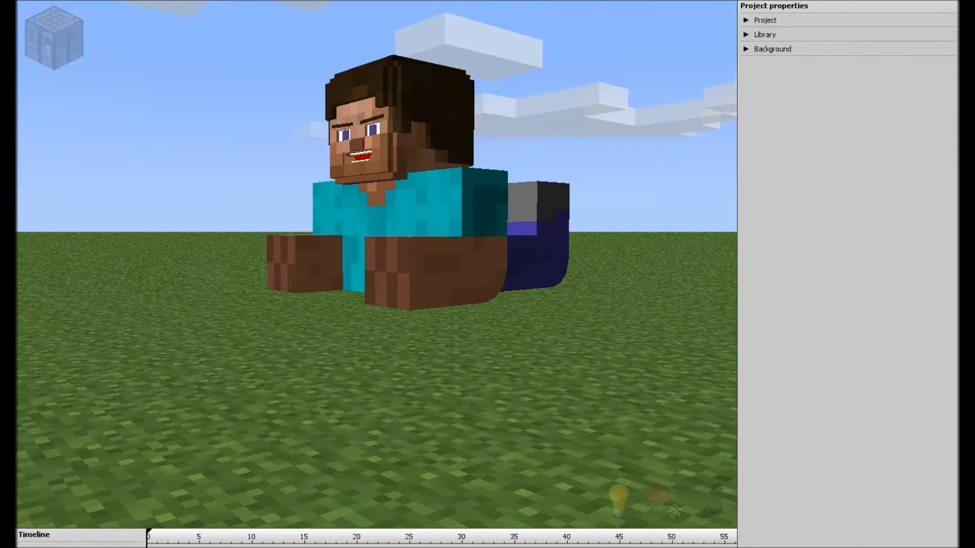
Select the lying character's body and toggle Round bending on and off to compare the two bend shapes.
right_drag(388, 386, 363, 391)
key(d)
key(a)
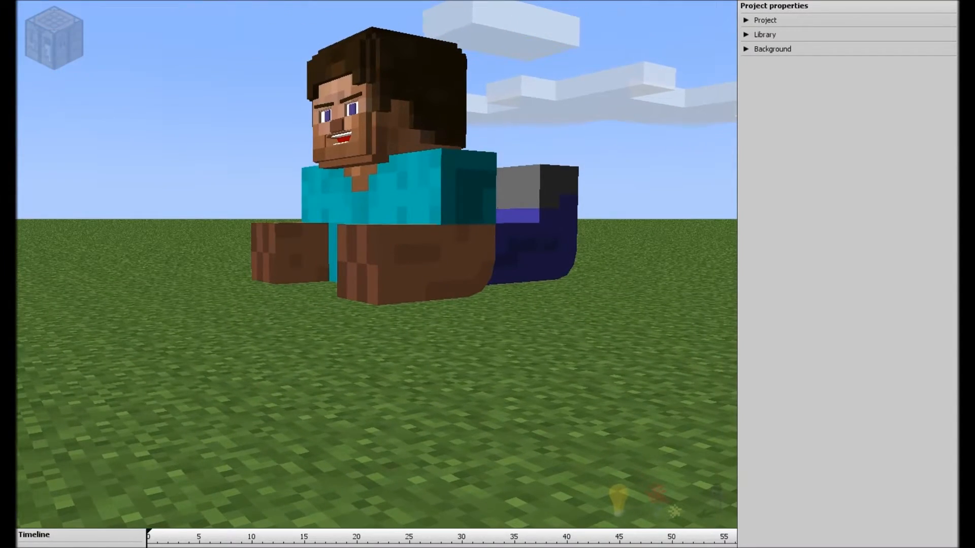
drag(423, 260, 448, 260)
key(a)
mouse_move(448, 260)
right_down()
mouse_move(563, 259)
mouse_move(448, 260)
right_up()
click(447, 259)
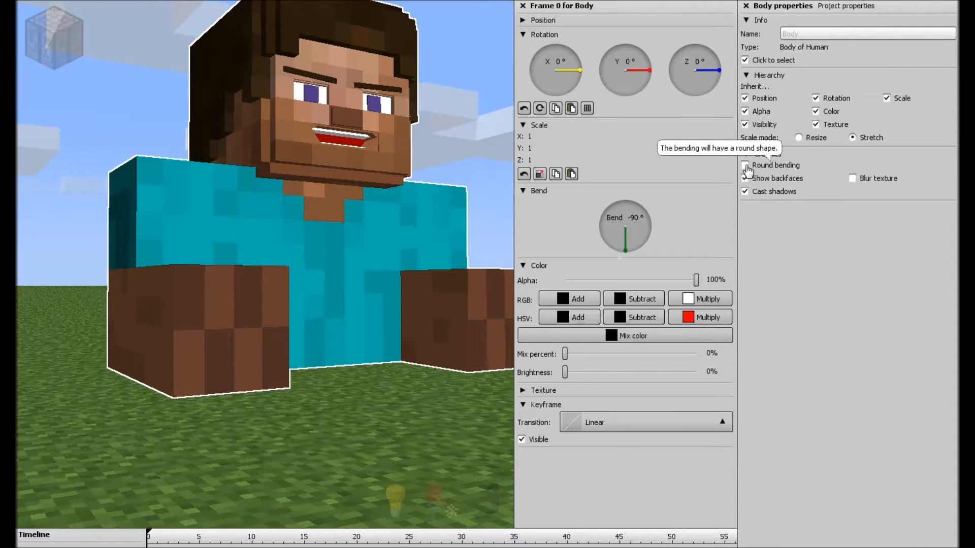
click(745, 166)
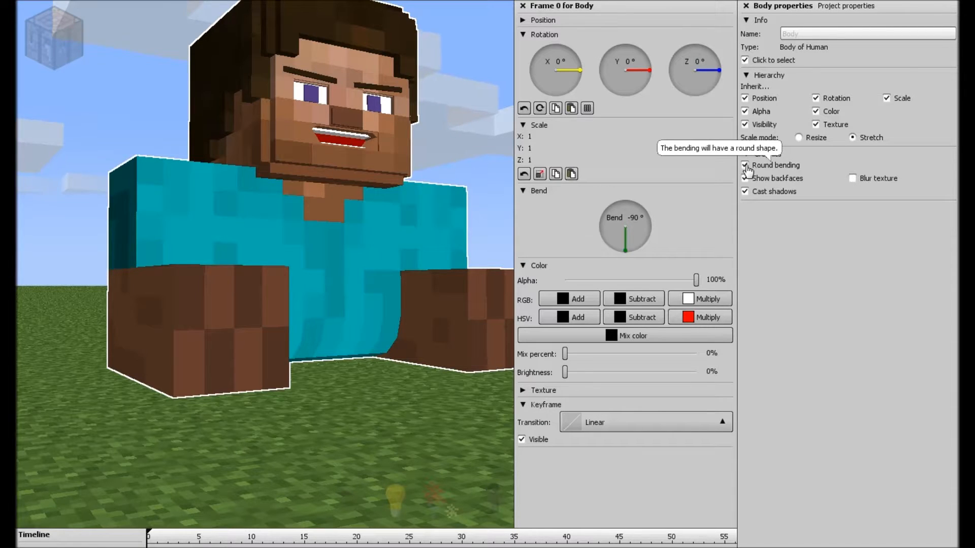
click(745, 166)
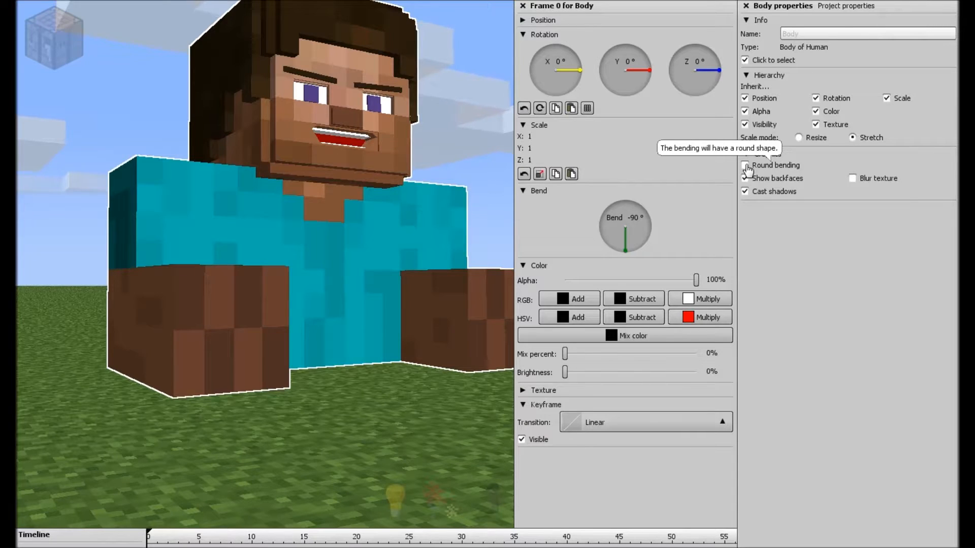
click(745, 166)
click(745, 165)
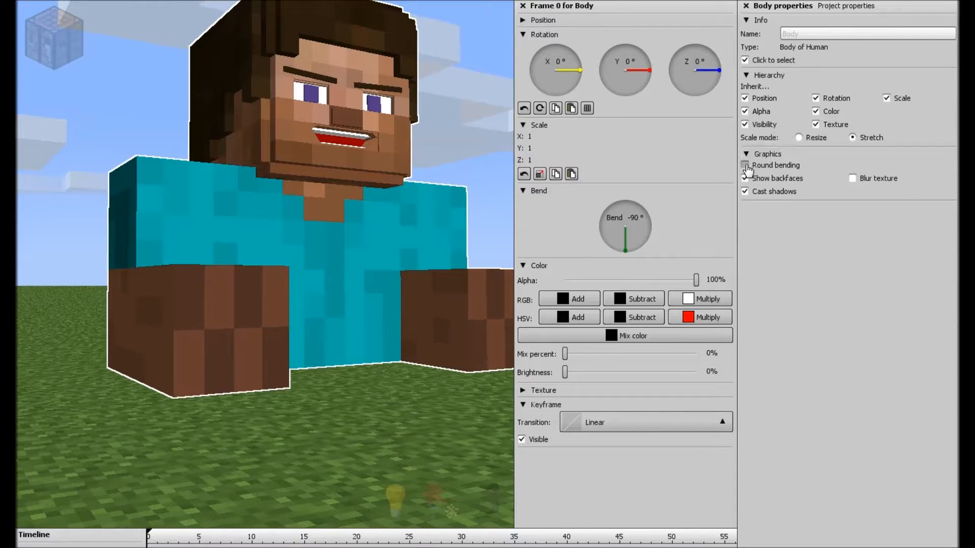
click(745, 166)
click(745, 165)
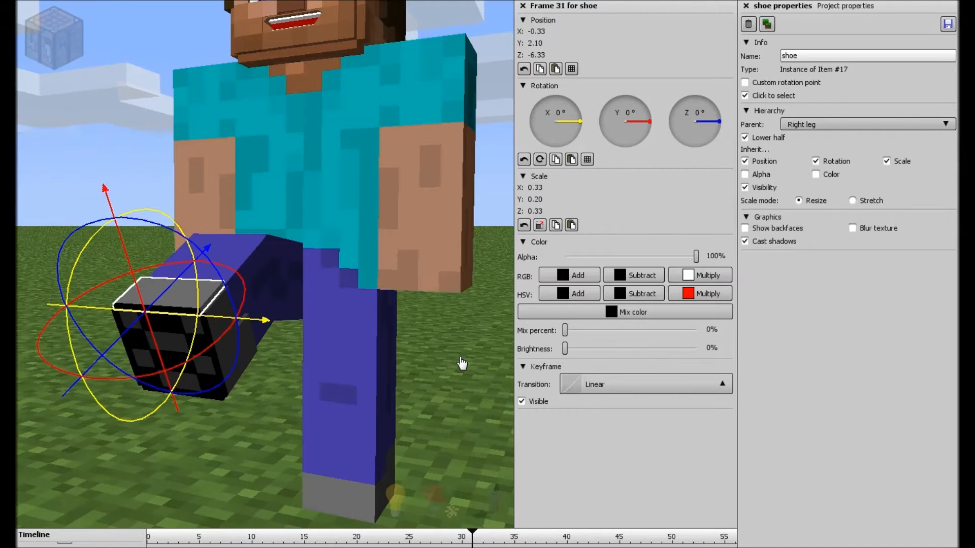
Select the side piece and the sole piece of the shoe on the raised right leg, and clear the selection.
right_drag(463, 364, 402, 443)
click(262, 264)
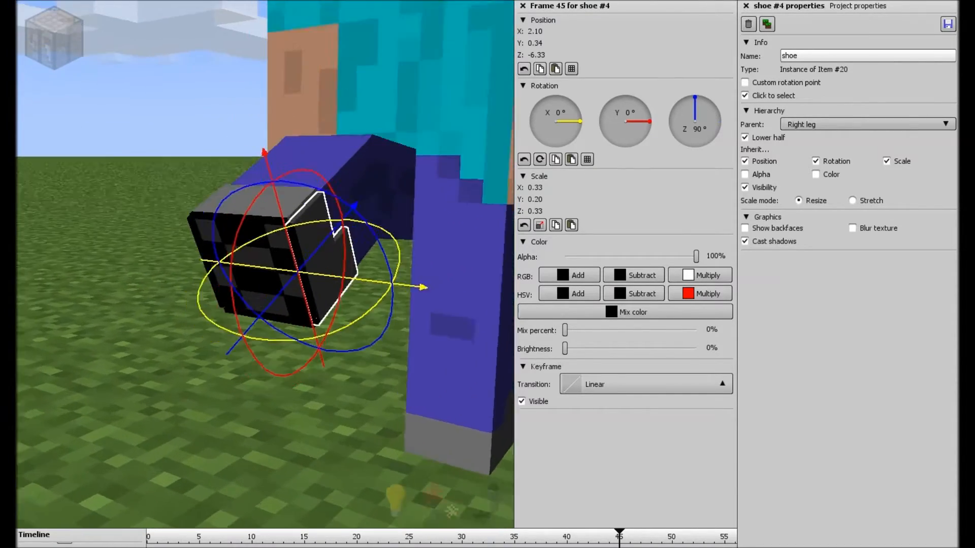
click(243, 248)
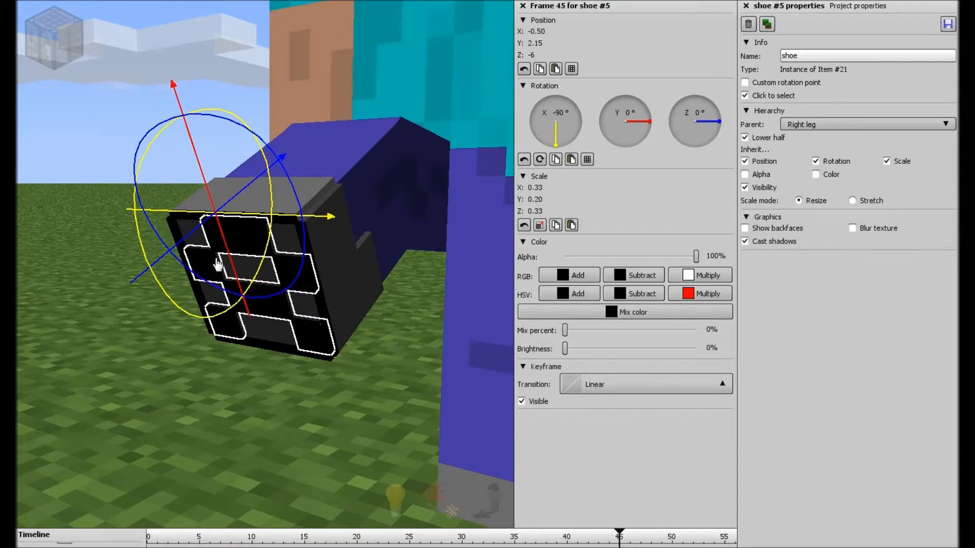
click(103, 297)
Examine the sole, side panels and top of the shoe on the raised right leg from near and far.
key(w)
right_drag(103, 297, 170, 312)
key(s)
key(w)
key(a)
key(a)
key(d)
key(d)
key(s)
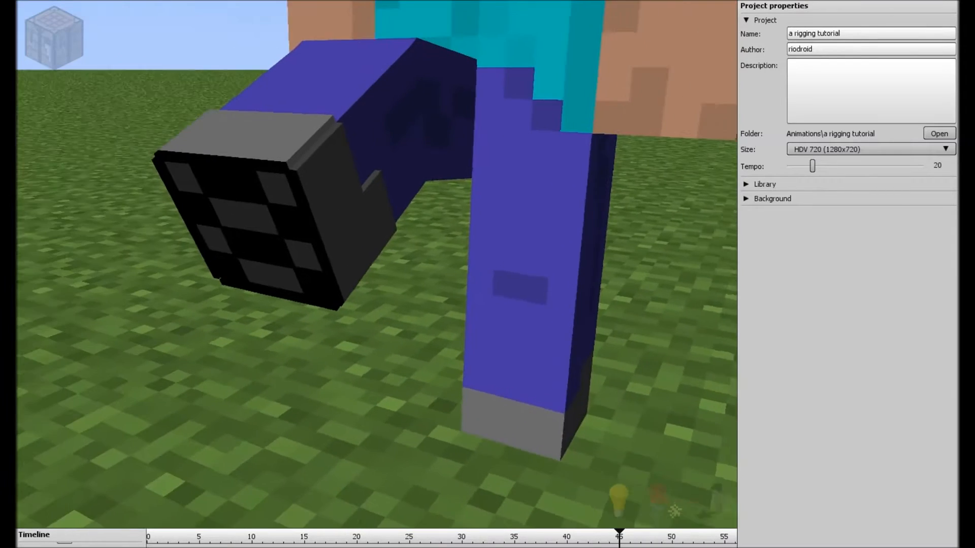
key(s)
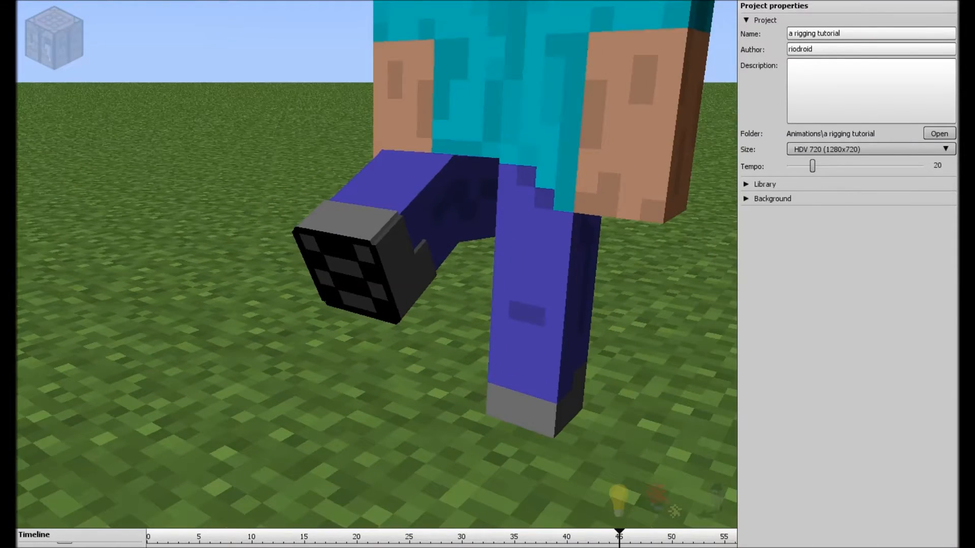
right_drag(350, 275, 345, 246)
key(w)
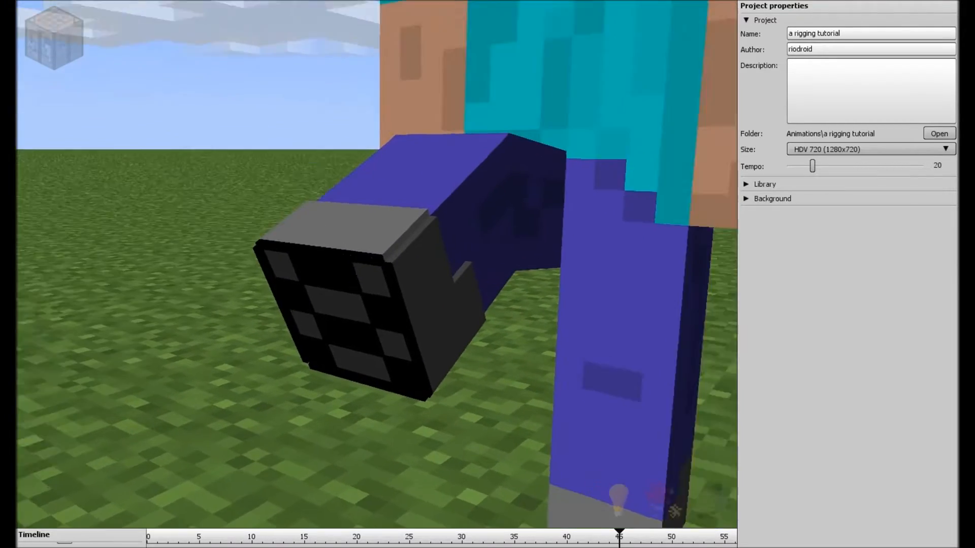
key(s)
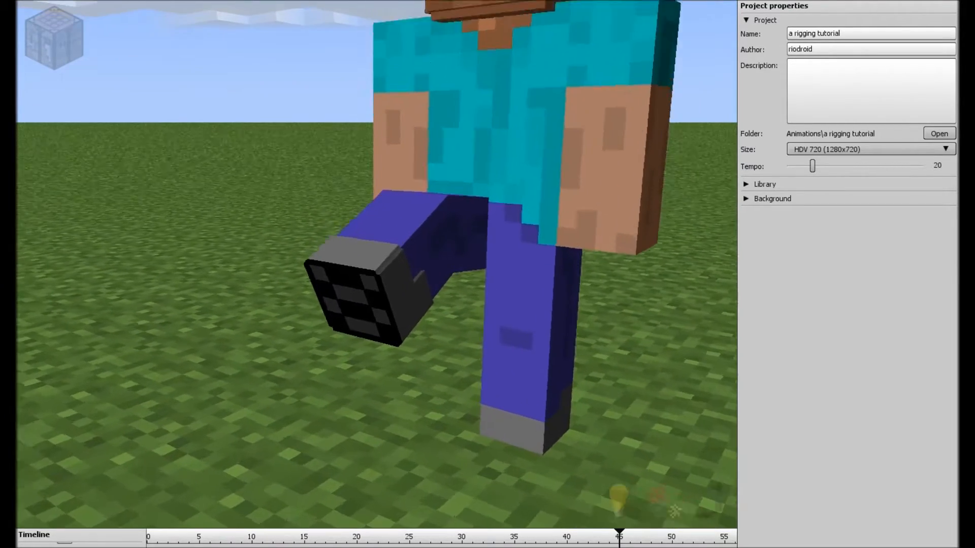
key(w)
mouse_move(345, 247)
right_down()
mouse_move(371, 183)
mouse_move(349, 232)
right_up()
key(w)
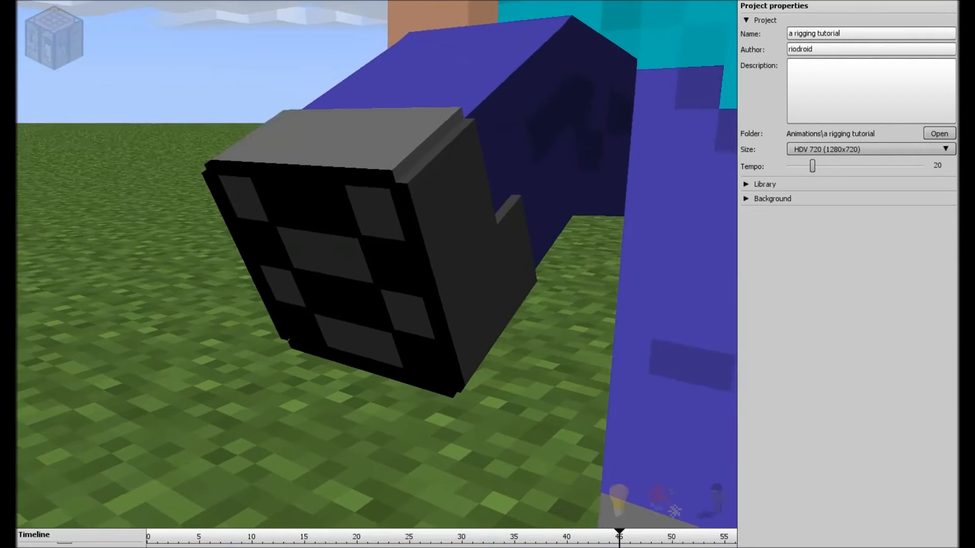
key(s)
key(s)
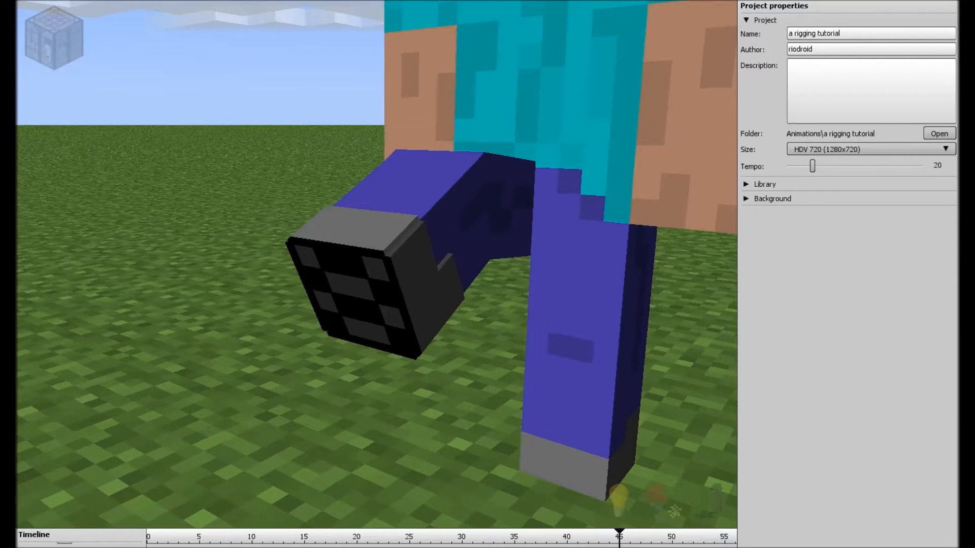
key(w)
key(s)
key(w)
key(s)
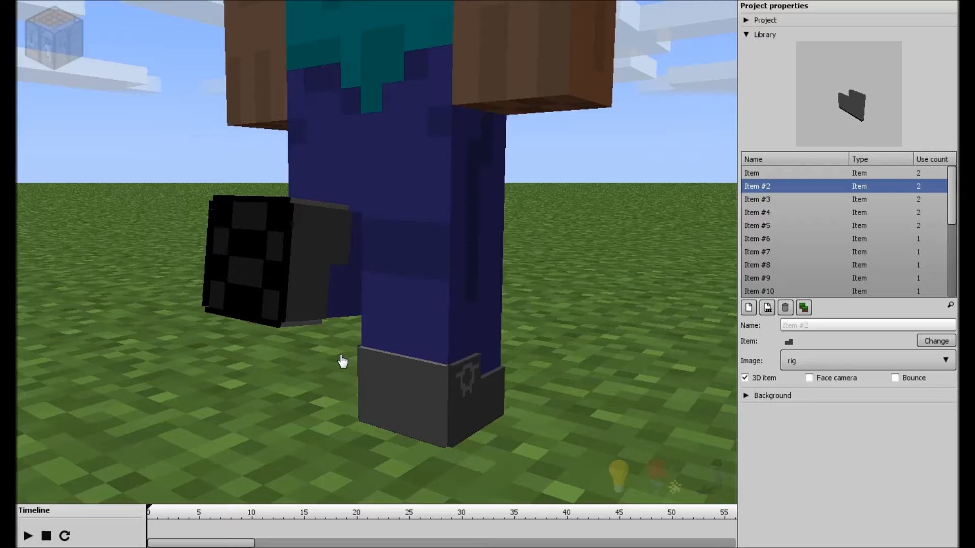
Examine the shoes on both legs from behind, including the emblem on the outer side of the standing foot.
mouse_move(384, 249)
mouse_down()
mouse_move(285, 249)
mouse_move(383, 249)
mouse_up()
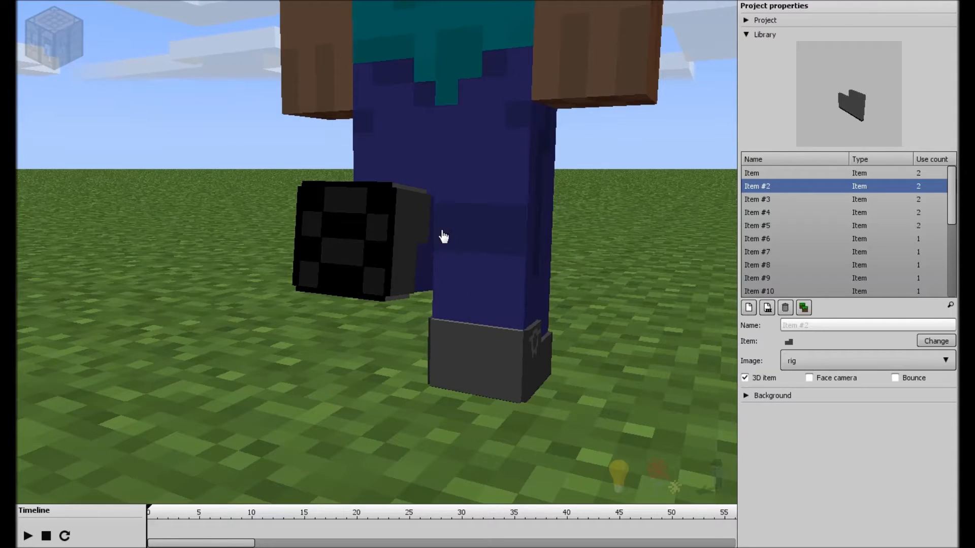
right_drag(532, 347, 616, 350)
key(d)
key(a)
key(s)
key(w)
key(s)
mouse_move(375, 252)
right_down()
mouse_move(482, 283)
mouse_move(322, 197)
mouse_move(359, 226)
mouse_move(363, 216)
mouse_move(470, 234)
mouse_move(398, 232)
mouse_move(375, 245)
mouse_move(309, 219)
mouse_move(254, 221)
mouse_move(277, 210)
mouse_move(399, 249)
mouse_move(366, 241)
right_up()
key(a)
key(d)
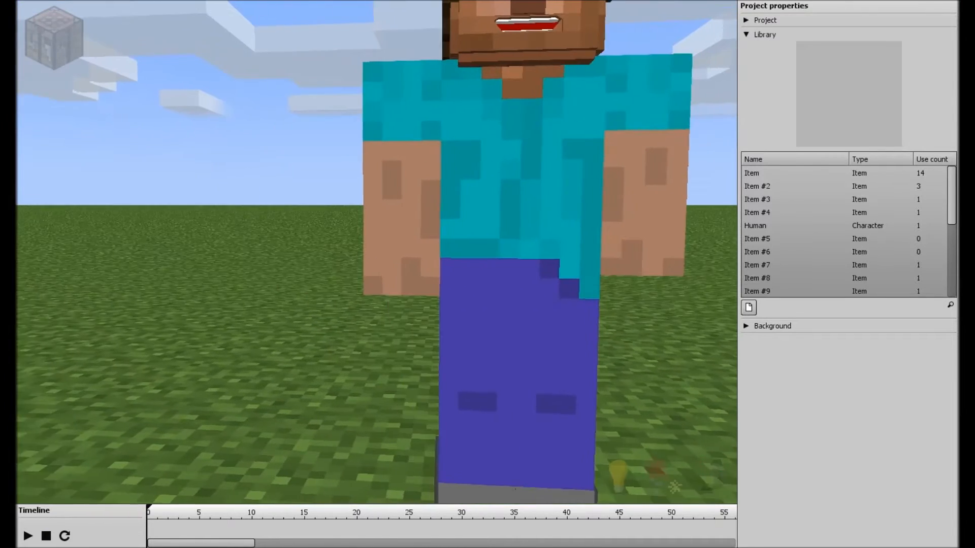
Set the Z scale of the character's right arm to 0.9.
key(d)
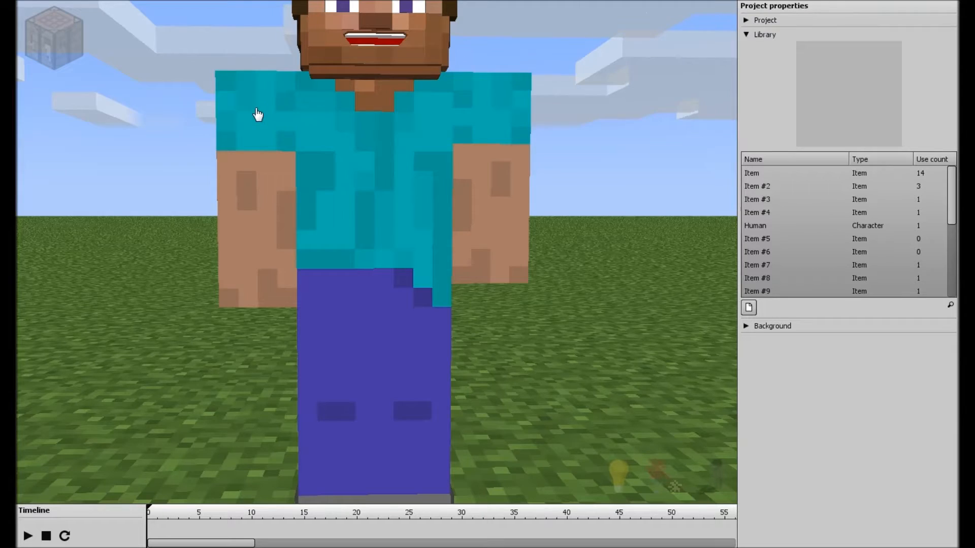
click(257, 113)
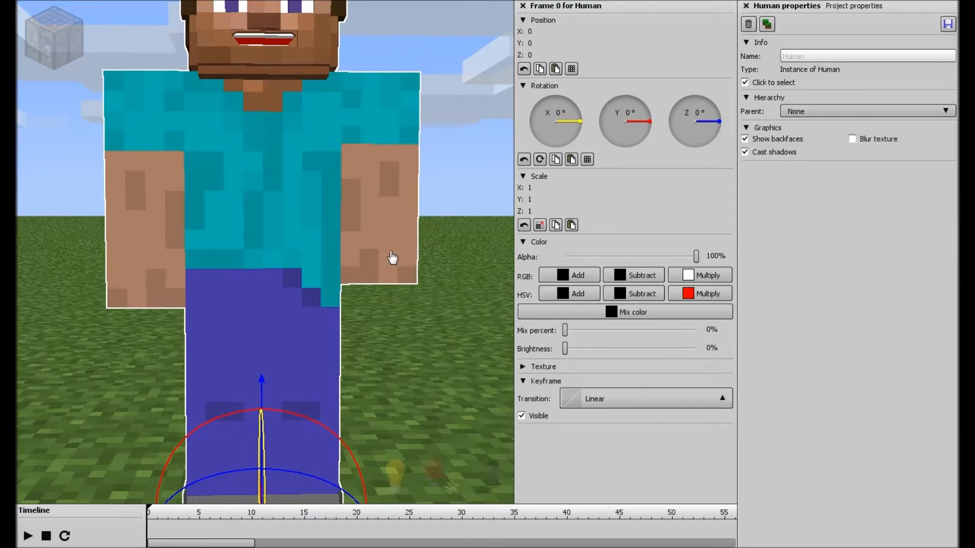
click(143, 124)
click(555, 209)
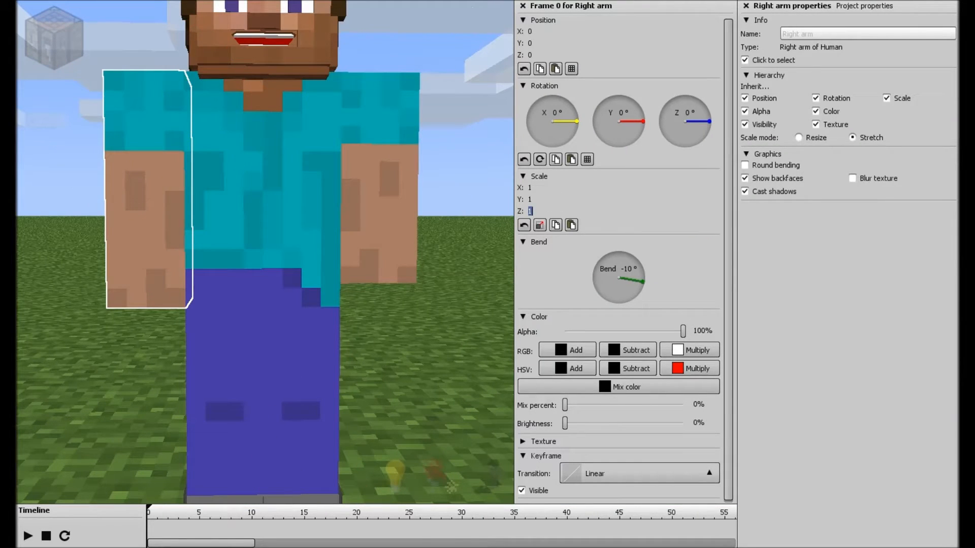
text(0.9)
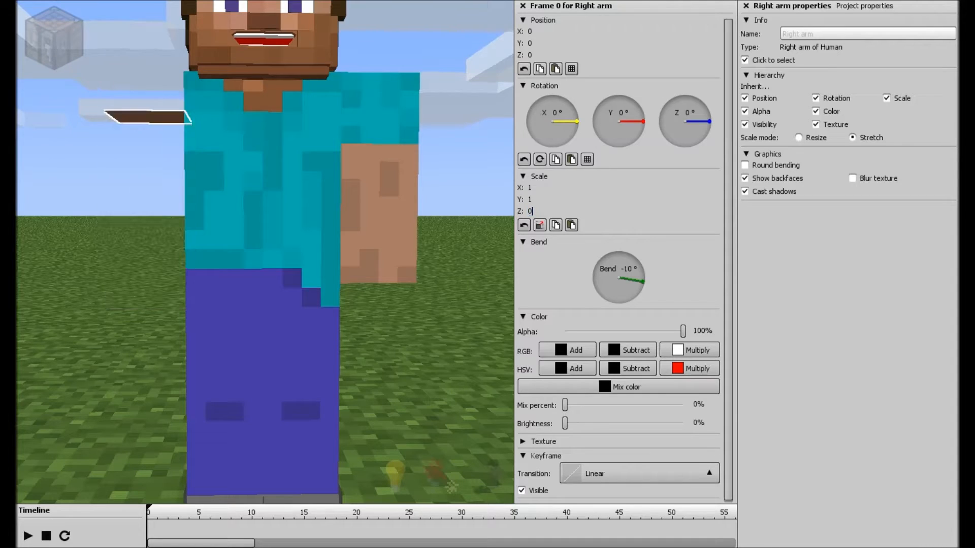
key(Return)
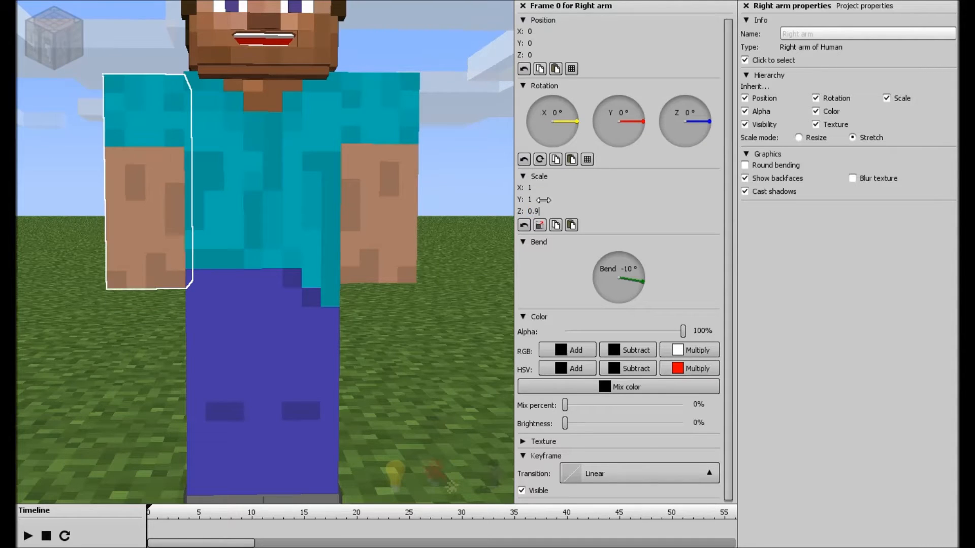
Set the Z position of the character's right arm to 0.2.
click(546, 55)
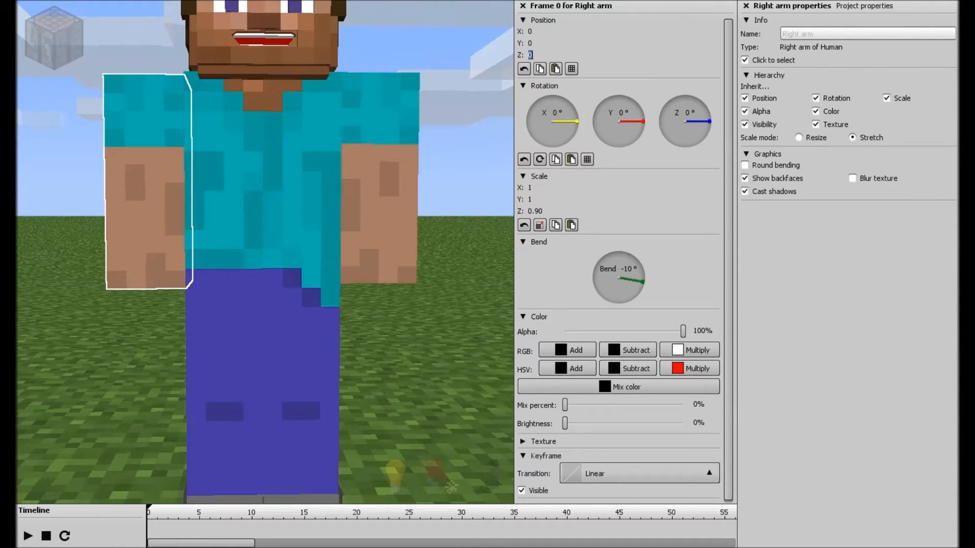
text(0.)
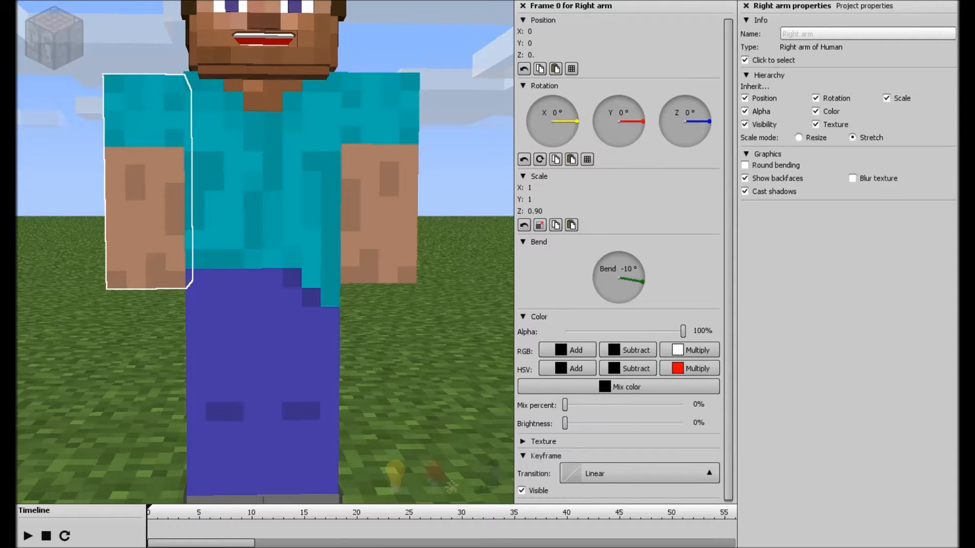
text(2)
key(Return)
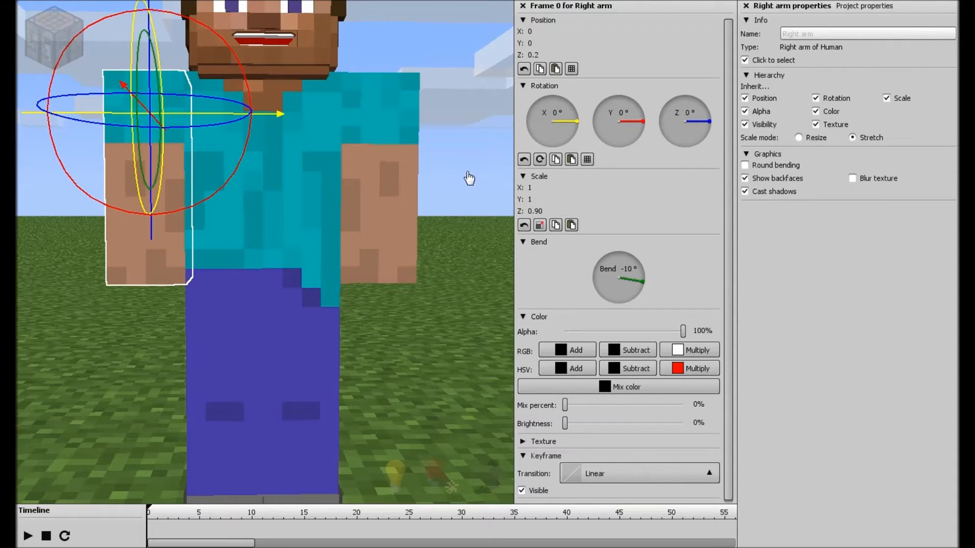
Rename the separate white bent arm beside the character's legs as "finger".
click(448, 346)
mouse_move(448, 346)
right_down()
mouse_move(447, 363)
mouse_move(434, 352)
mouse_move(411, 357)
mouse_move(487, 335)
mouse_move(431, 355)
mouse_move(448, 352)
mouse_move(450, 286)
mouse_move(451, 329)
mouse_move(372, 254)
right_up()
key(w)
key(d)
key(a)
key(d)
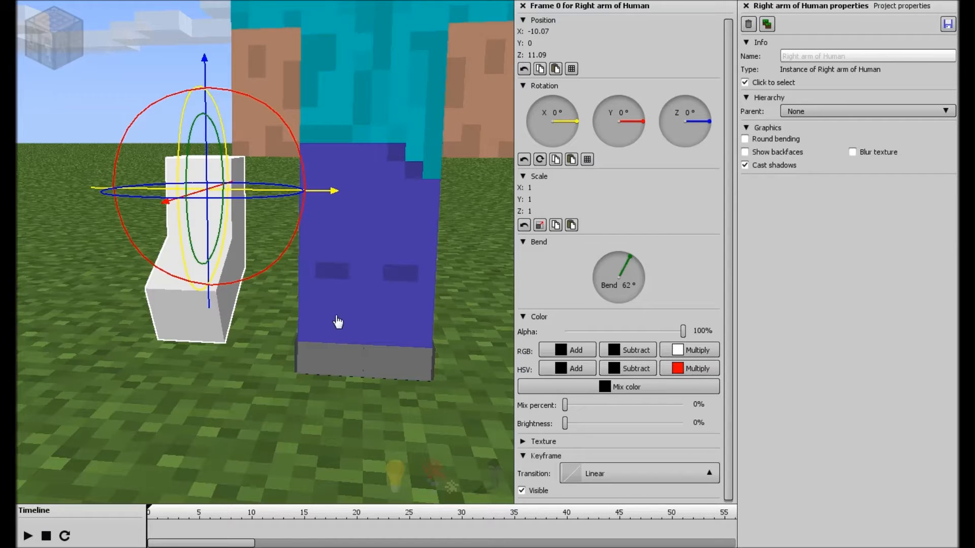
click(863, 59)
text(finger)
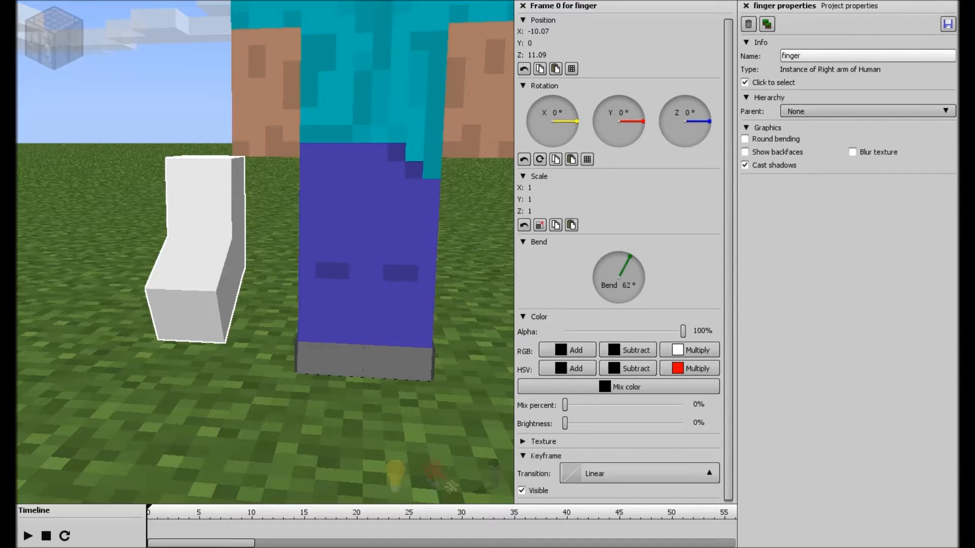
Parent the finger to the Human's right arm.
click(823, 112)
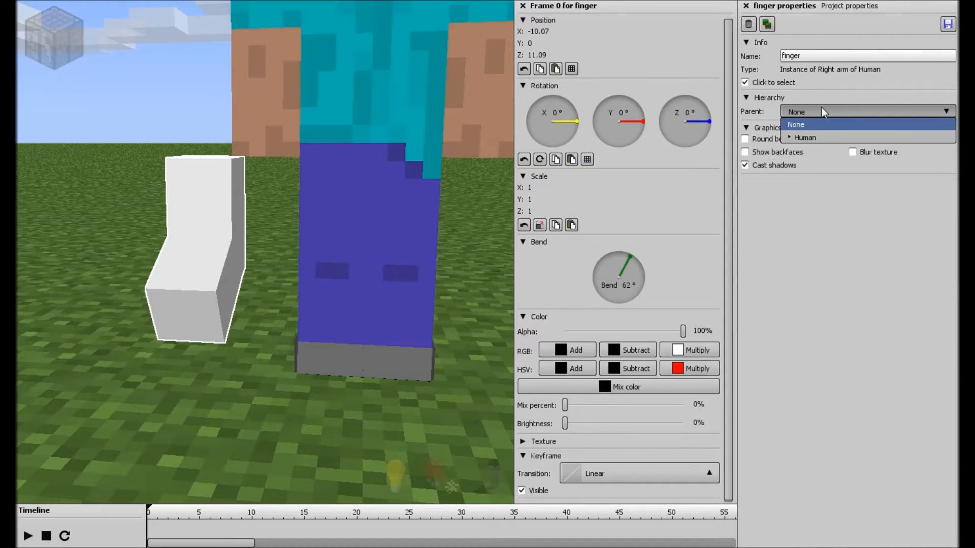
click(790, 138)
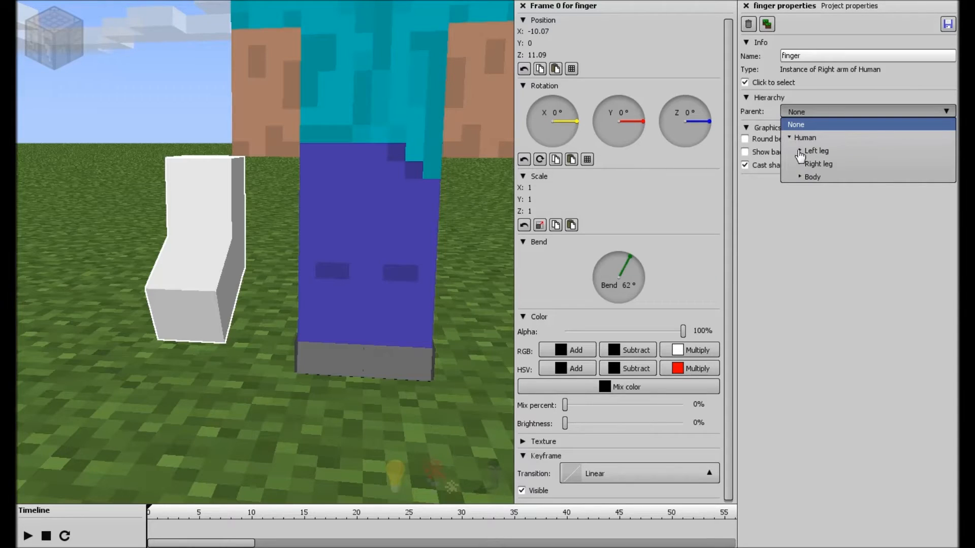
click(800, 177)
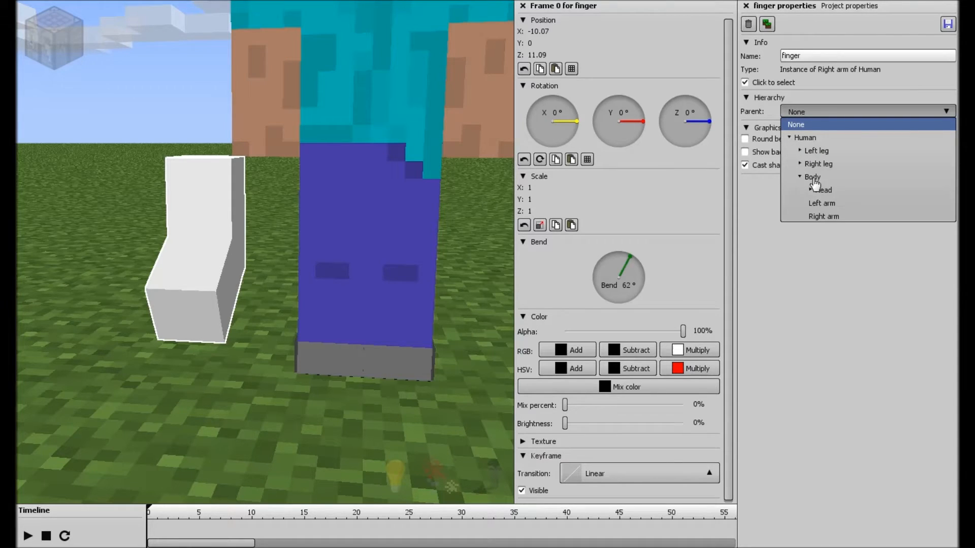
click(822, 203)
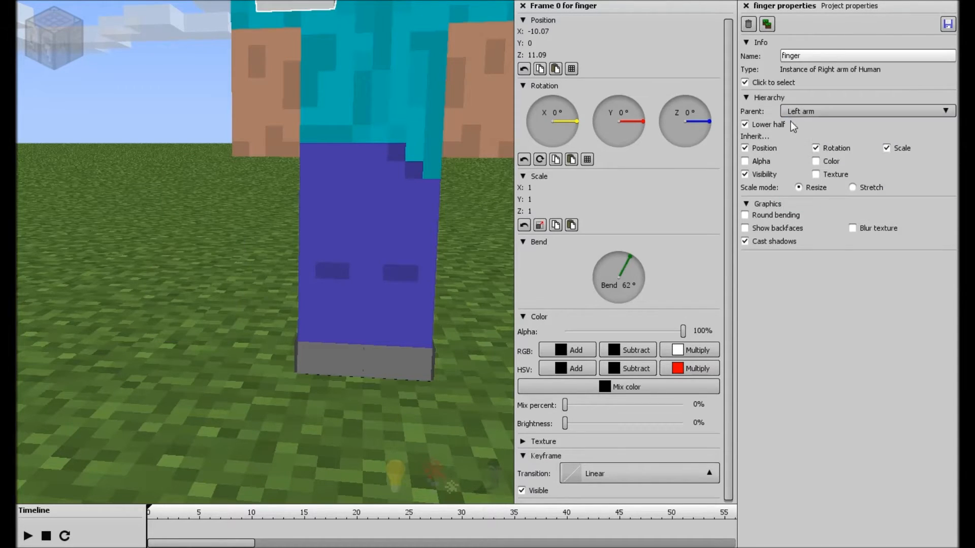
click(792, 113)
click(822, 216)
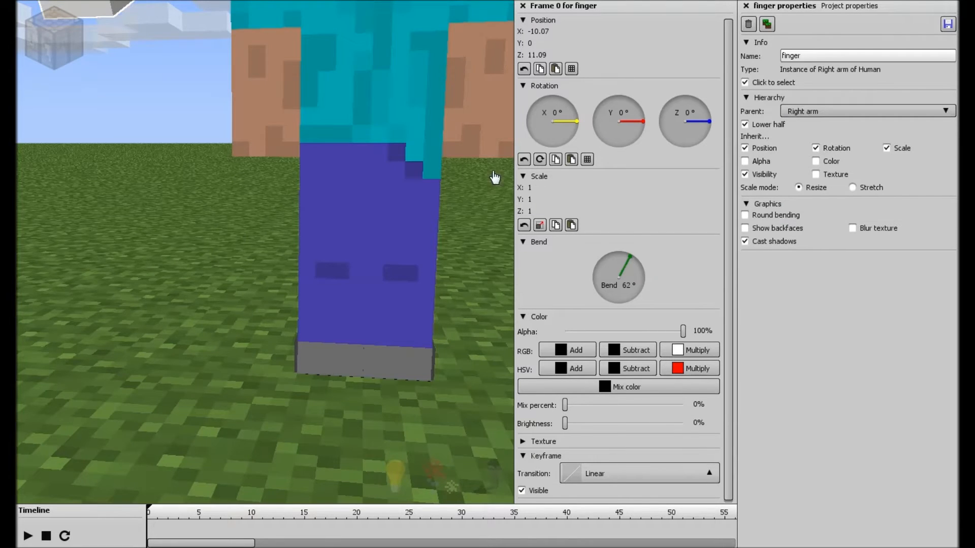